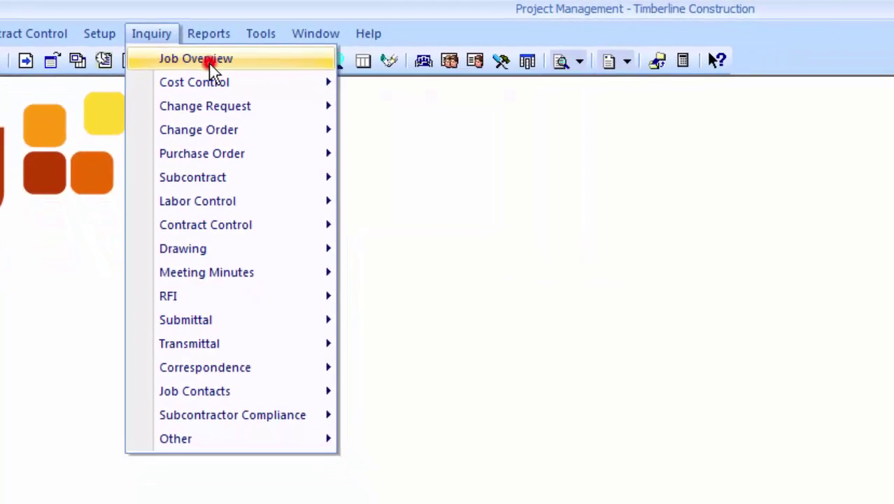
Open the Job Overview inquiry using the Active contract file and Active derived file
{"action": "left_click", "coordinate": [264, 78]}
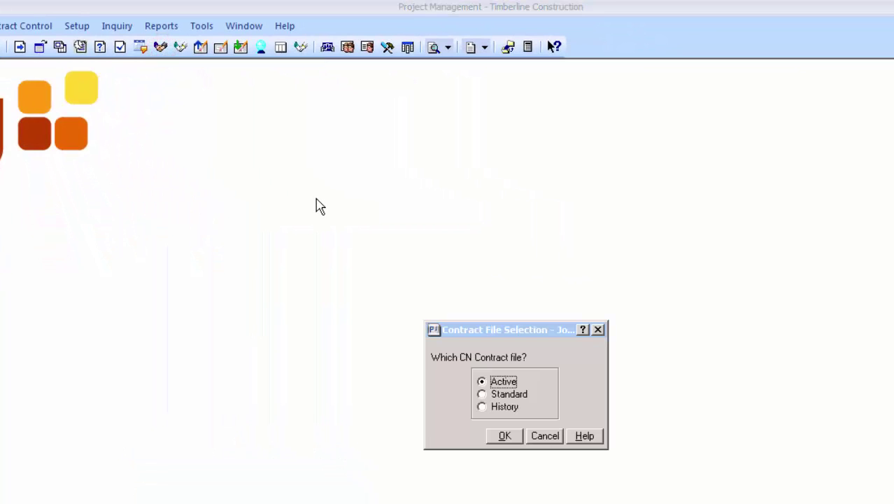
{"action": "key", "text": "Return"}
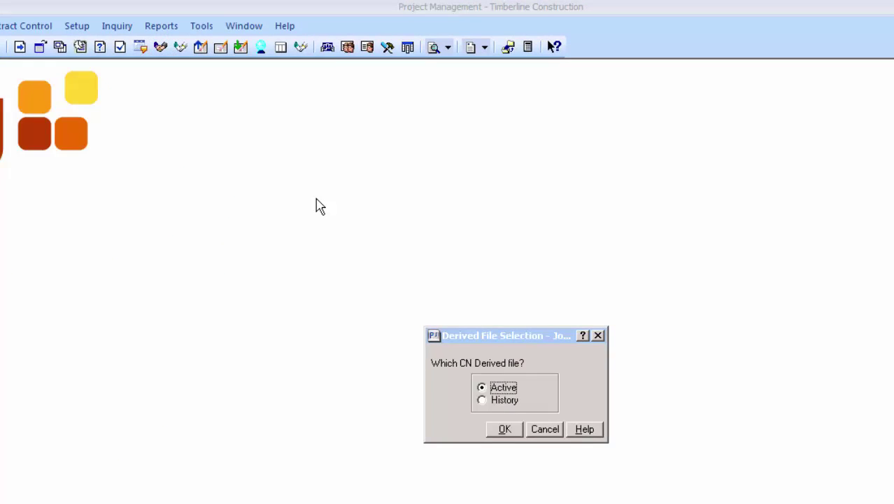
{"action": "key", "text": "Return"}
{"action": "key", "text": "Return"}
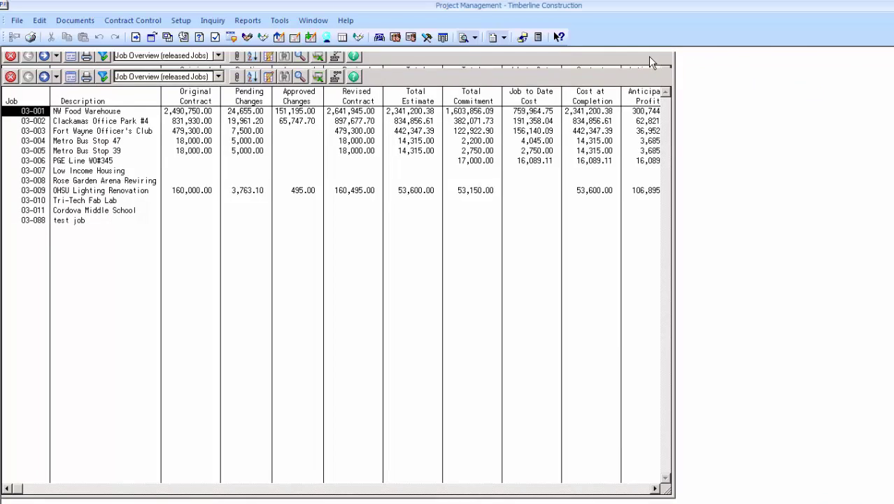
Maximize the Job Overview window and define a column showing the job Status field
{"action": "double_click", "coordinate": [649, 56]}
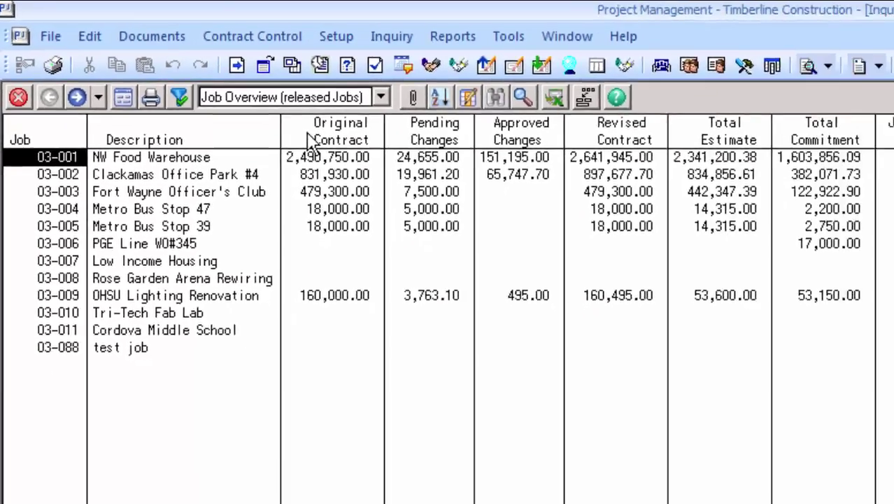
{"action": "double_click", "coordinate": [419, 179]}
{"action": "double_click", "coordinate": [424, 417]}
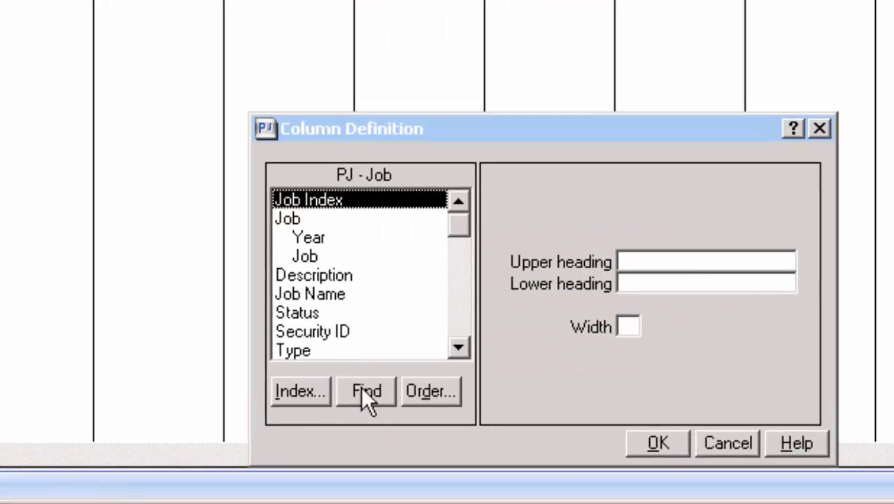
{"action": "left_click", "coordinate": [308, 312]}
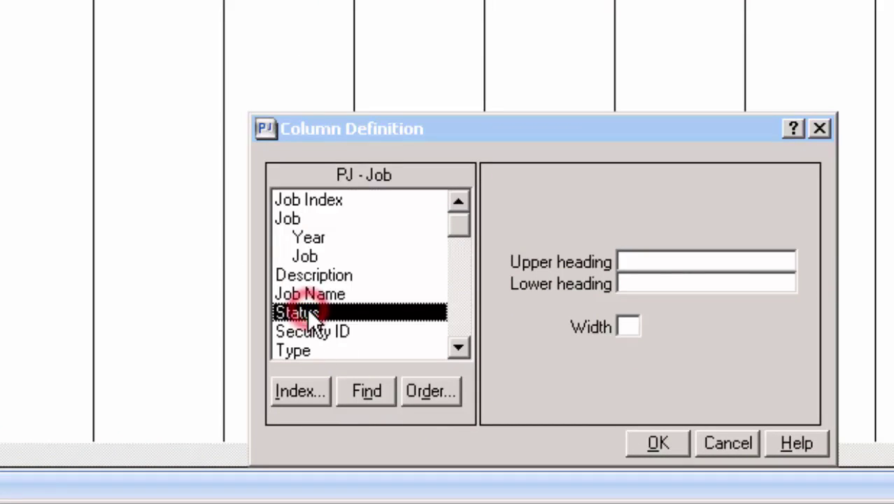
{"action": "double_click", "coordinate": [400, 313]}
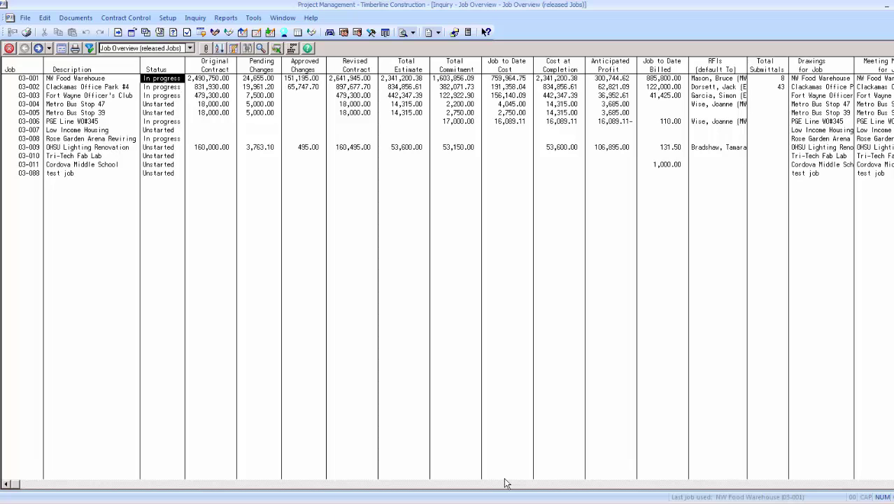
Insert an Estimated Completion Date column before Original Contract
{"action": "left_click", "coordinate": [200, 67]}
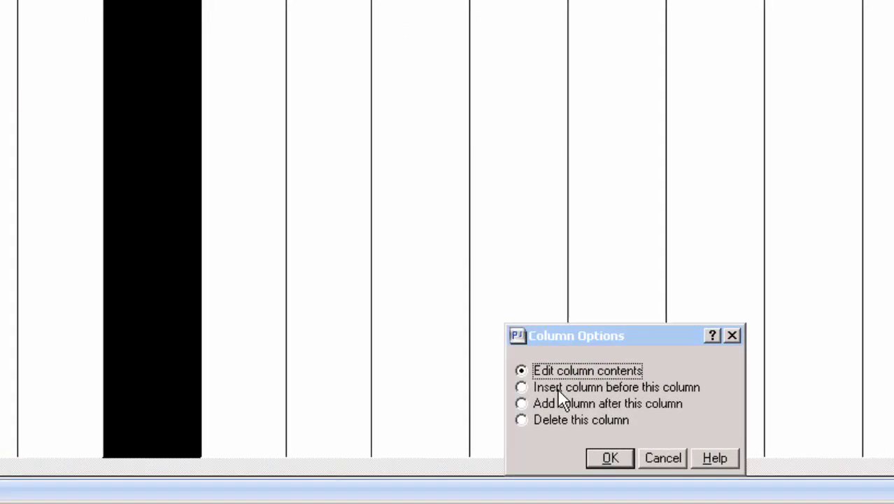
{"action": "left_click", "coordinate": [561, 389]}
{"action": "left_click", "coordinate": [616, 458]}
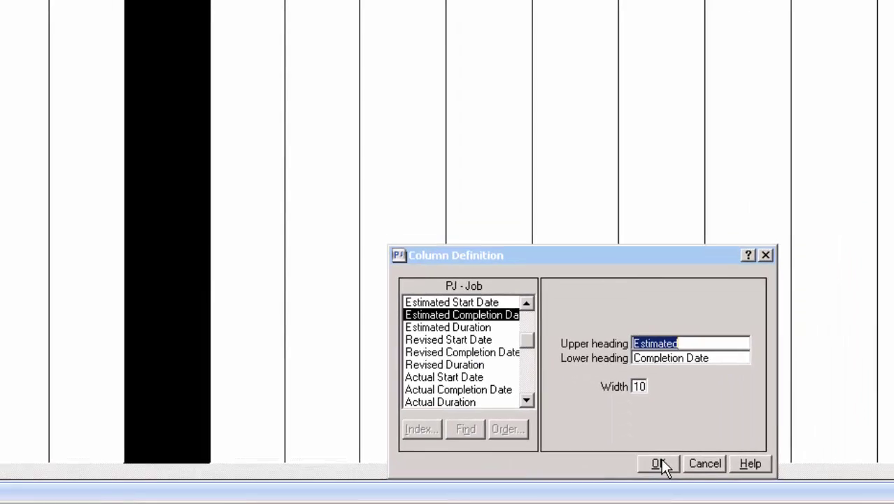
{"action": "left_click", "coordinate": [509, 482]}
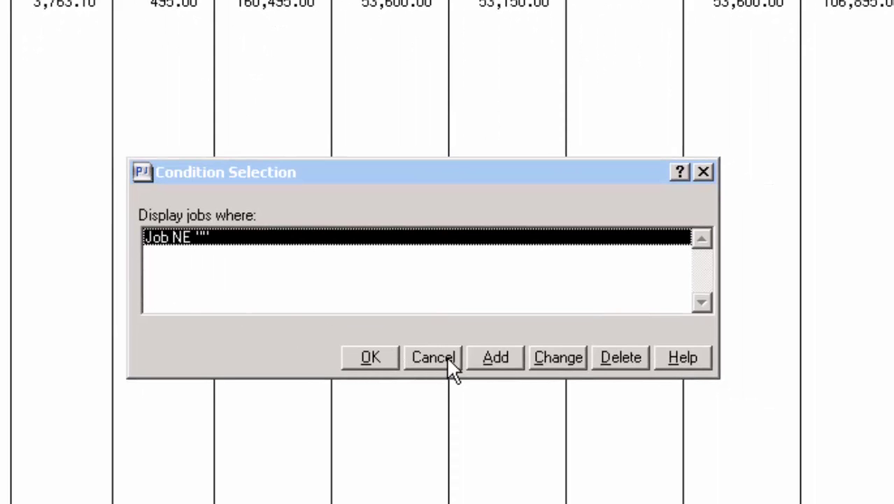
Add a Status equal to In progress condition and apply it to the job list
{"action": "left_click", "coordinate": [495, 360]}
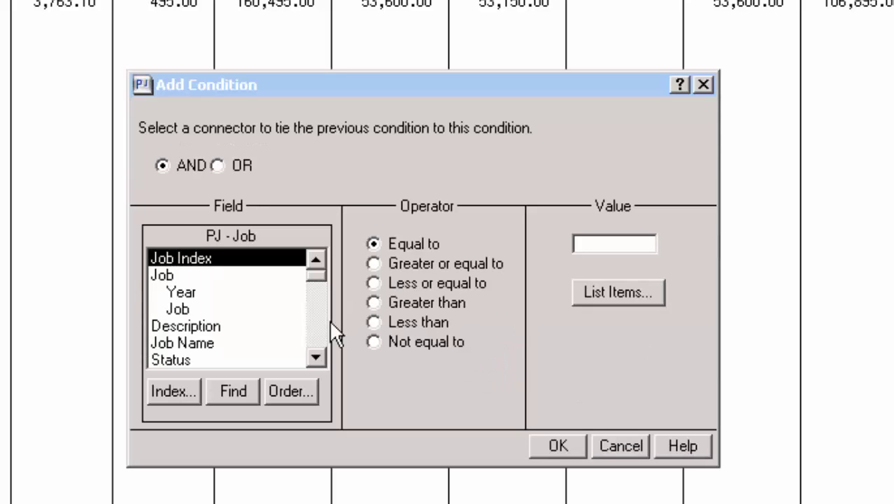
{"action": "left_click", "coordinate": [203, 360]}
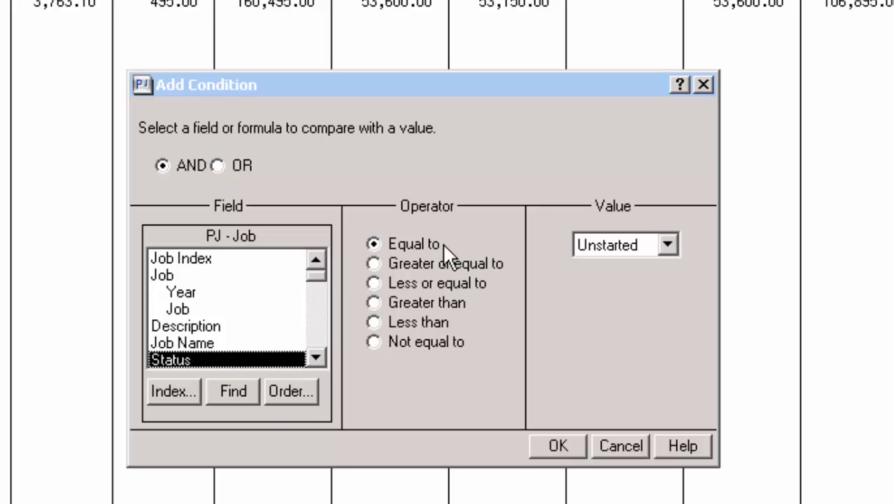
{"action": "left_click", "coordinate": [667, 243]}
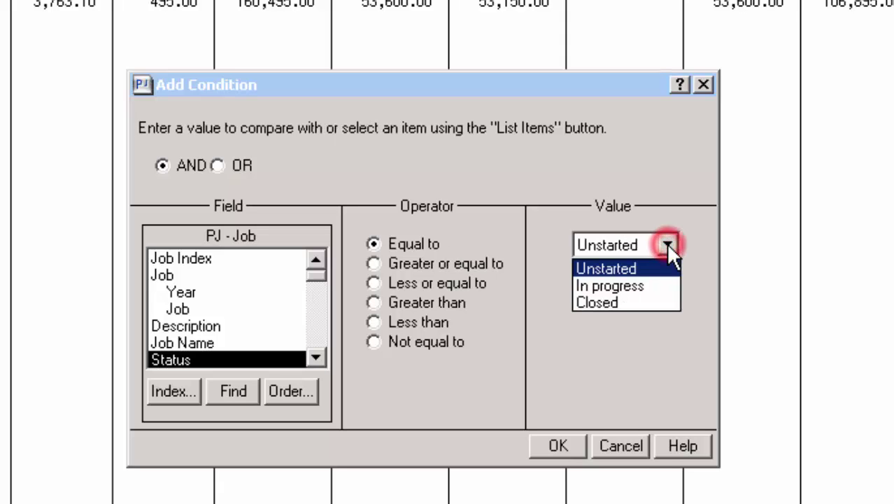
{"action": "left_click", "coordinate": [645, 287]}
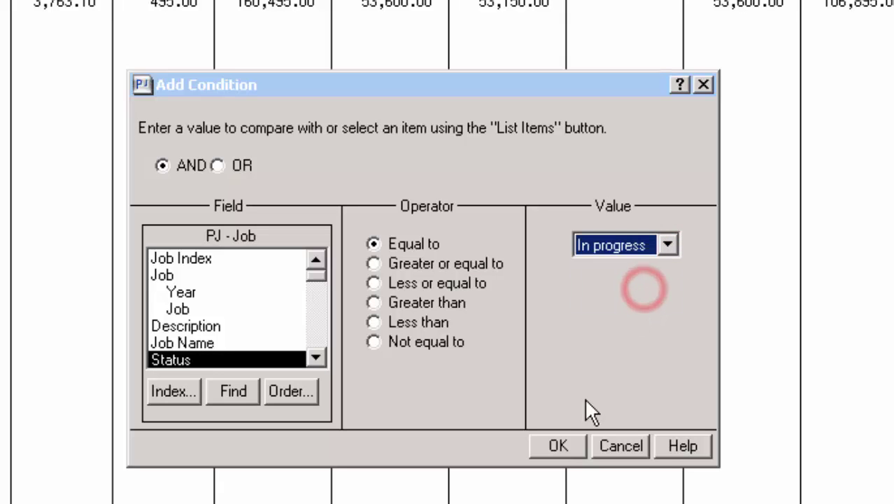
{"action": "left_click", "coordinate": [560, 446]}
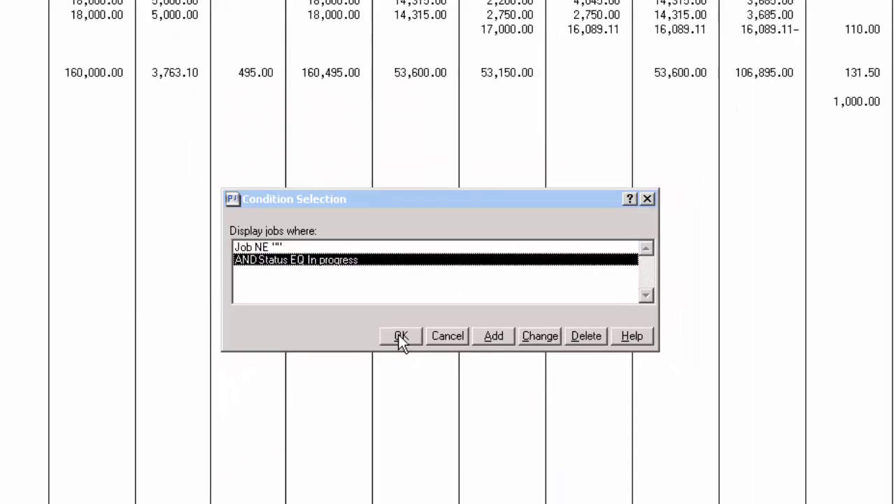
{"action": "left_click", "coordinate": [432, 313]}
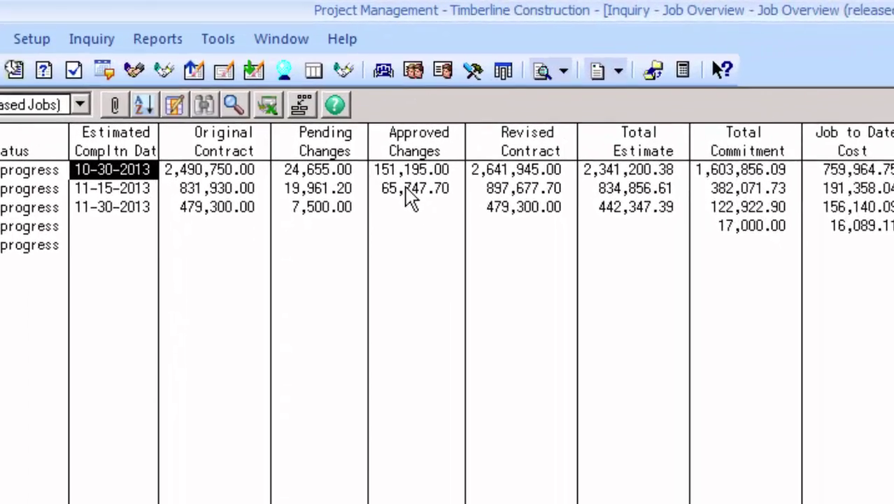
Select job 03-002's Approved Changes amount of 65,747.70
{"action": "left_click", "coordinate": [410, 189]}
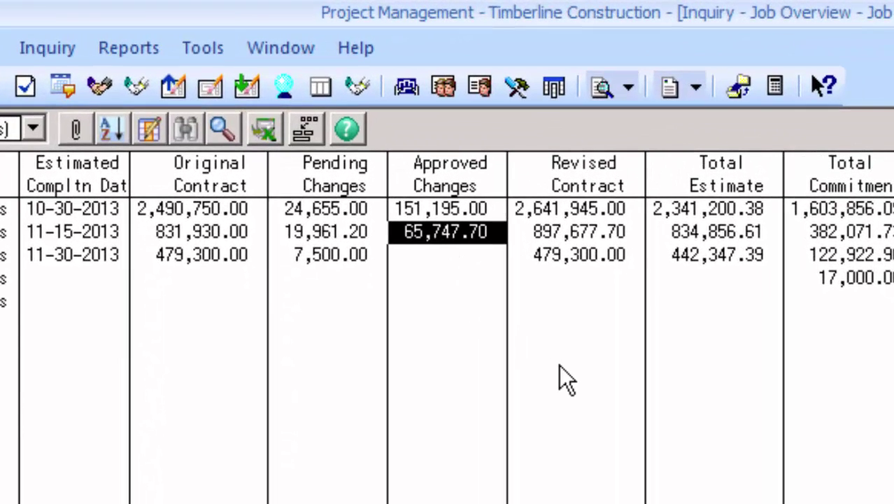